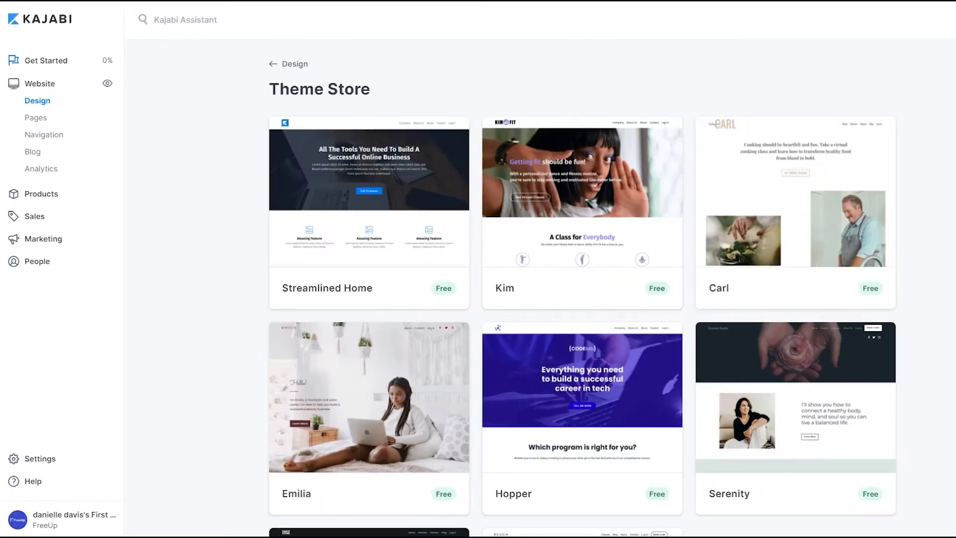
- Preview the Hopper theme
{"action": "scroll", "coordinate": [583, 289], "scroll_direction": "down", "scroll_amount": 4}
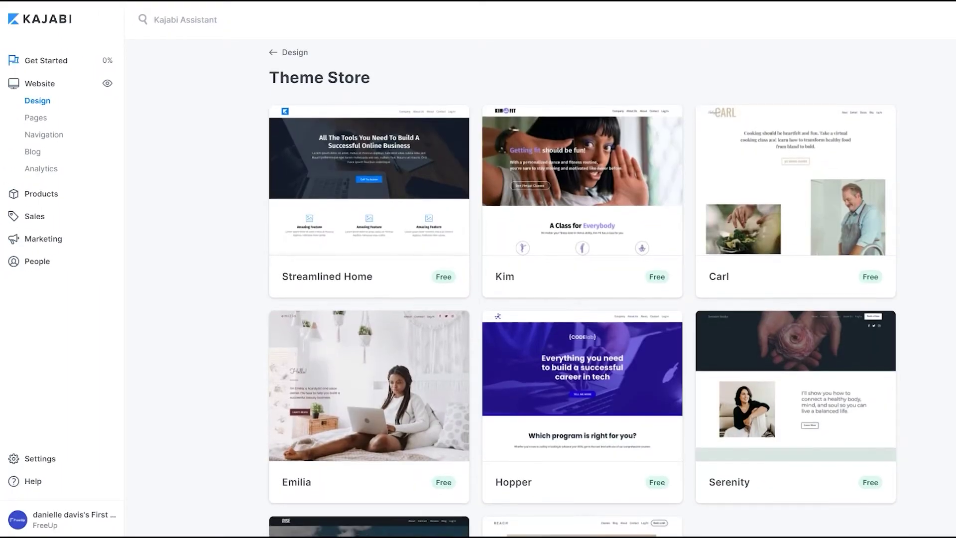
{"action": "scroll", "coordinate": [583, 289], "scroll_direction": "down", "scroll_amount": 5}
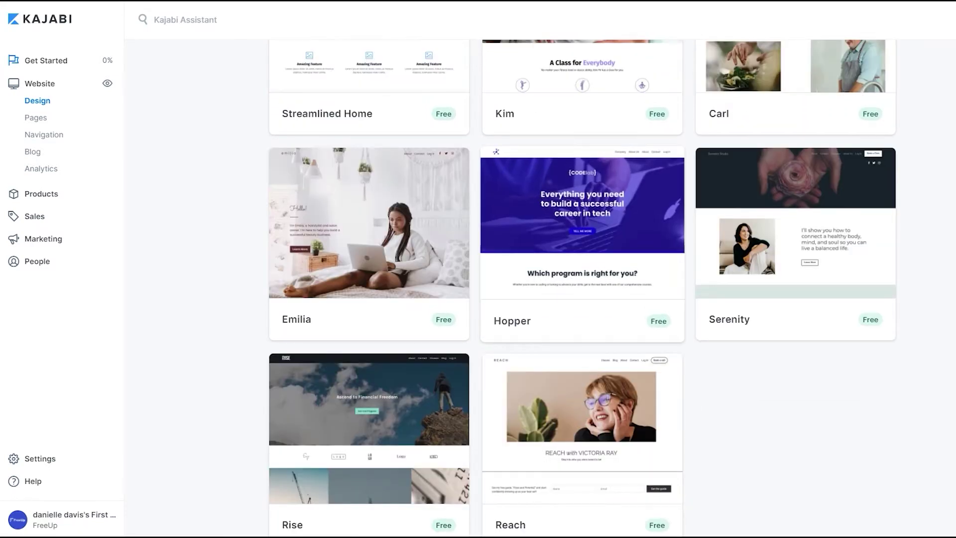
{"action": "left_click", "coordinate": [582, 224]}
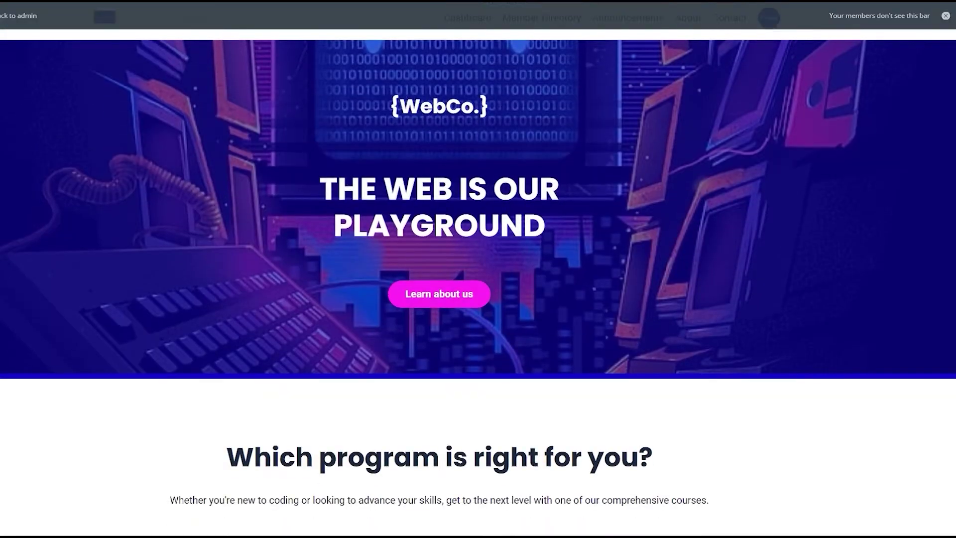
- Open the WebCo site's Blog page in the theme editor via Customize Page
{"action": "scroll", "coordinate": [478, 269], "scroll_direction": "down", "scroll_amount": 7}
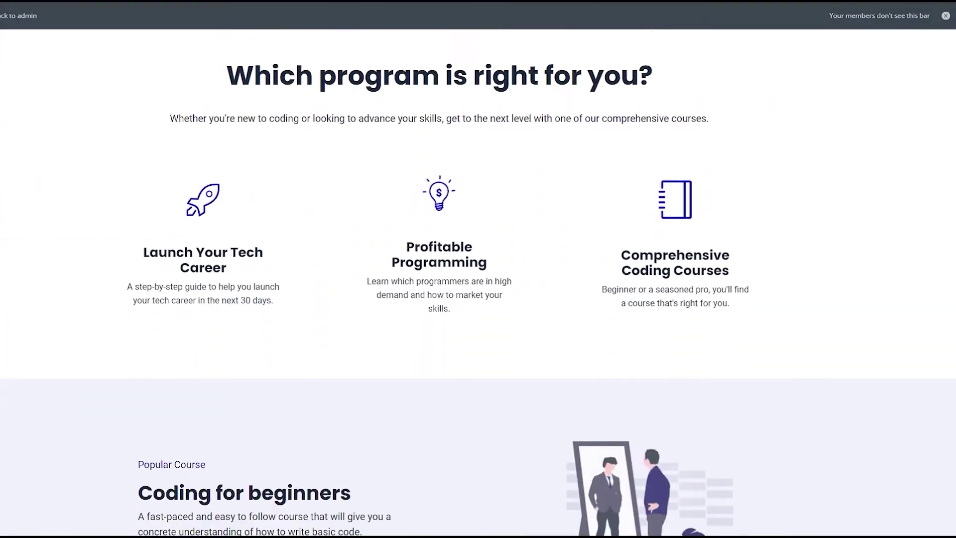
{"action": "scroll", "coordinate": [478, 269], "scroll_direction": "down", "scroll_amount": 4}
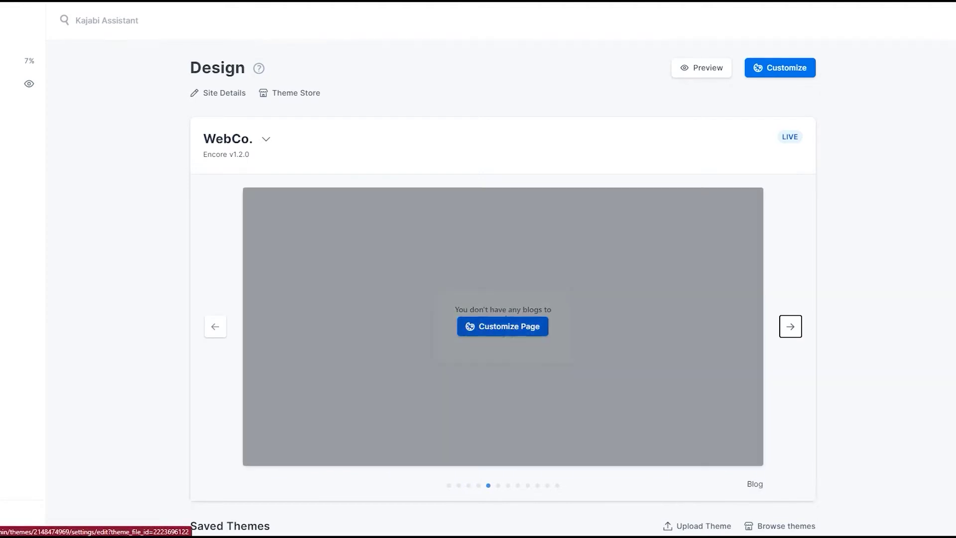
{"action": "left_click", "coordinate": [502, 326]}
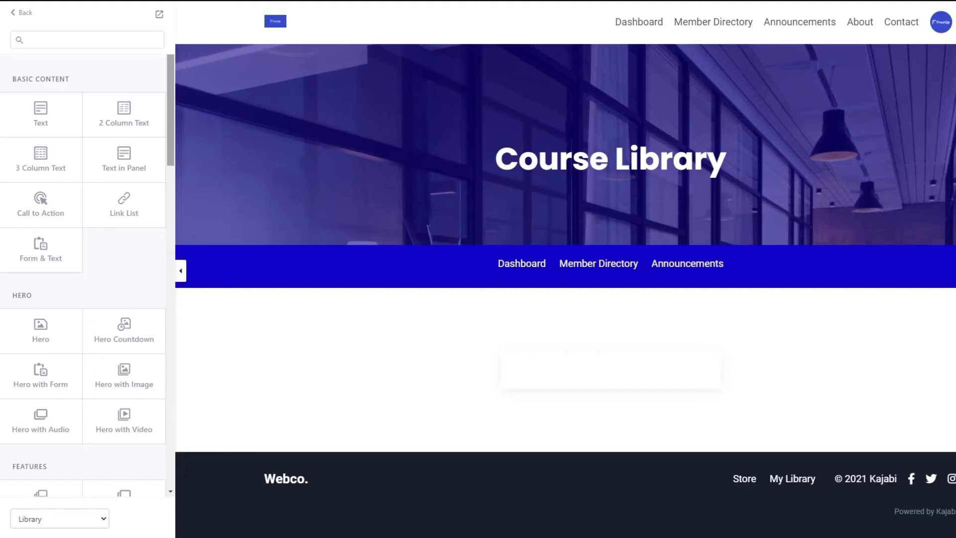
- Scroll through the Add Section list of section types such as Text and Hero
{"action": "scroll", "coordinate": [84, 274], "scroll_direction": "down", "scroll_amount": 8}
{"action": "scroll", "coordinate": [85, 273], "scroll_direction": "down", "scroll_amount": 3}
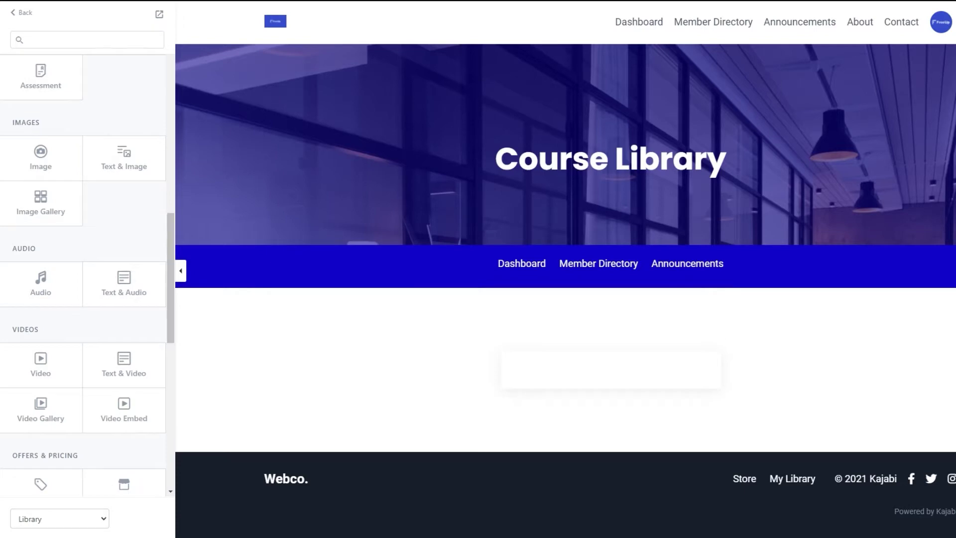
{"action": "scroll", "coordinate": [84, 274], "scroll_direction": "up", "scroll_amount": 4}
{"action": "scroll", "coordinate": [85, 274], "scroll_direction": "down", "scroll_amount": 14}
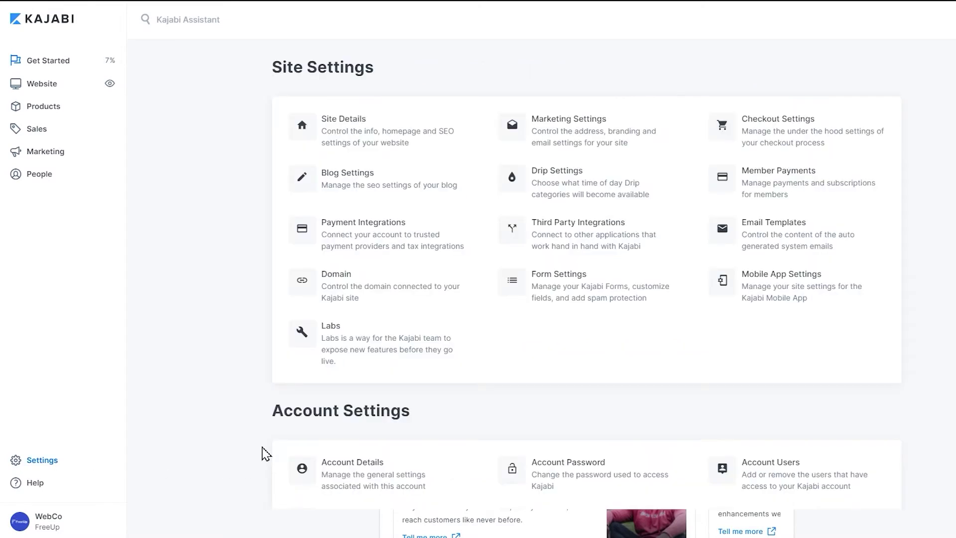
- From Domain settings, set up the custom domain KajabiTutorials and continue to nameserver setup
{"action": "left_click", "coordinate": [321, 310]}
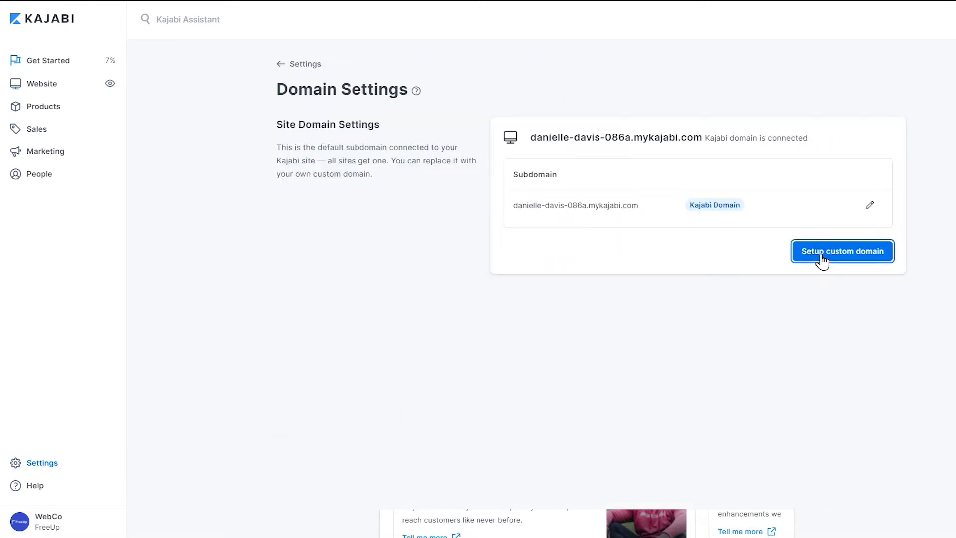
{"action": "left_click", "coordinate": [820, 256]}
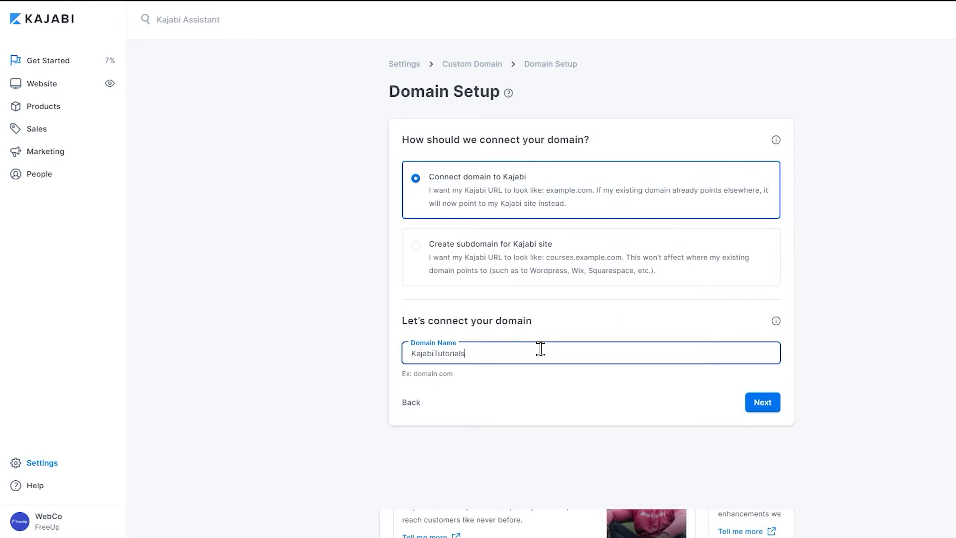
{"action": "left_click", "coordinate": [769, 405]}
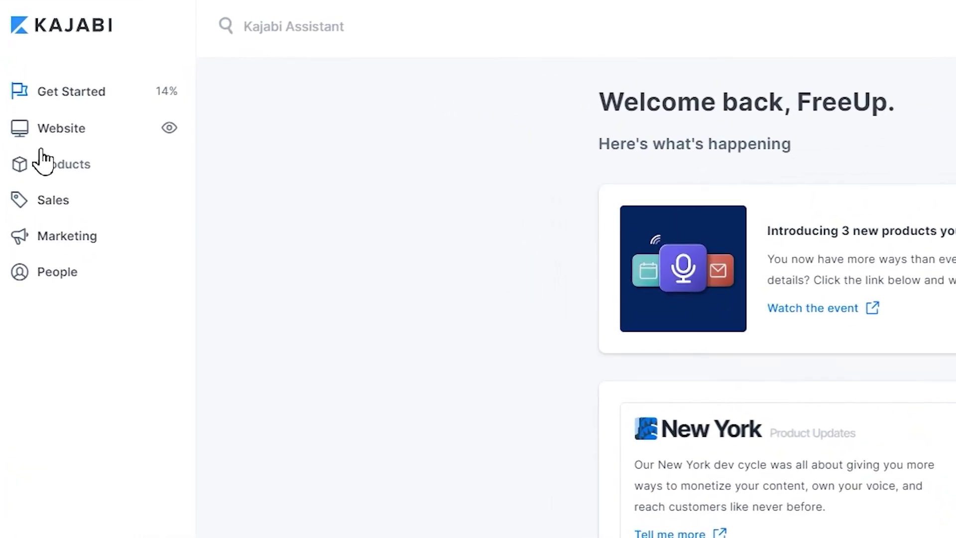
- Create a new product from the Mini Course blueprint, dismissing the Blank product form
{"action": "left_click", "coordinate": [43, 160]}
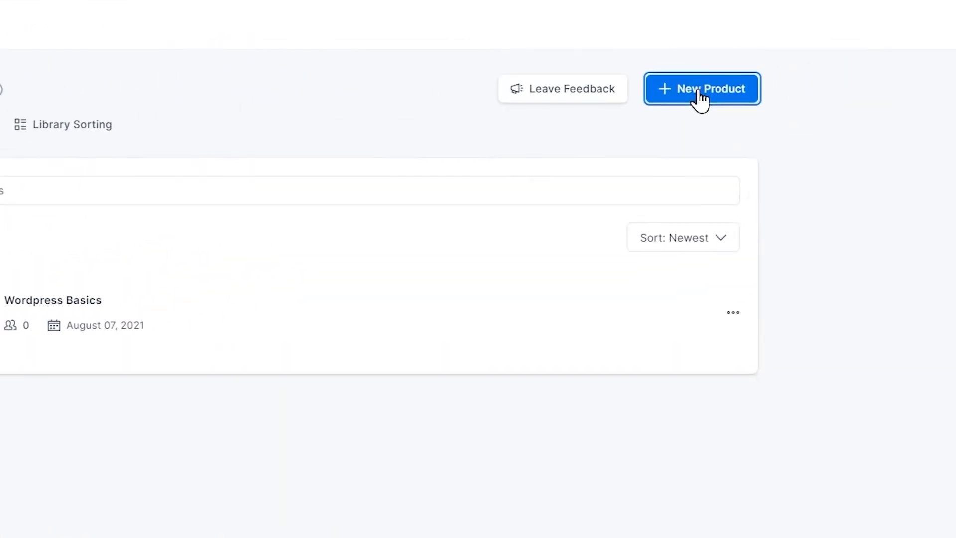
{"action": "left_click", "coordinate": [700, 90]}
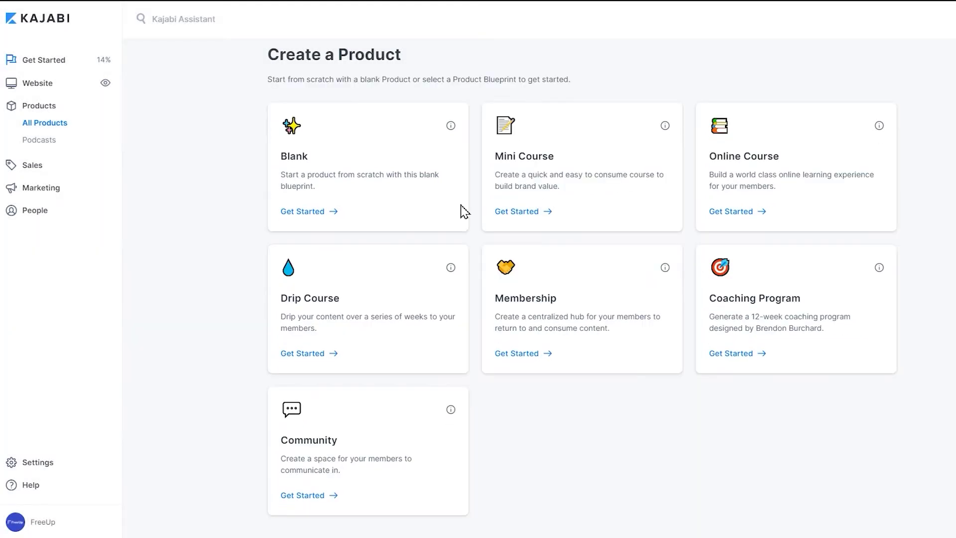
{"action": "left_click", "coordinate": [309, 213]}
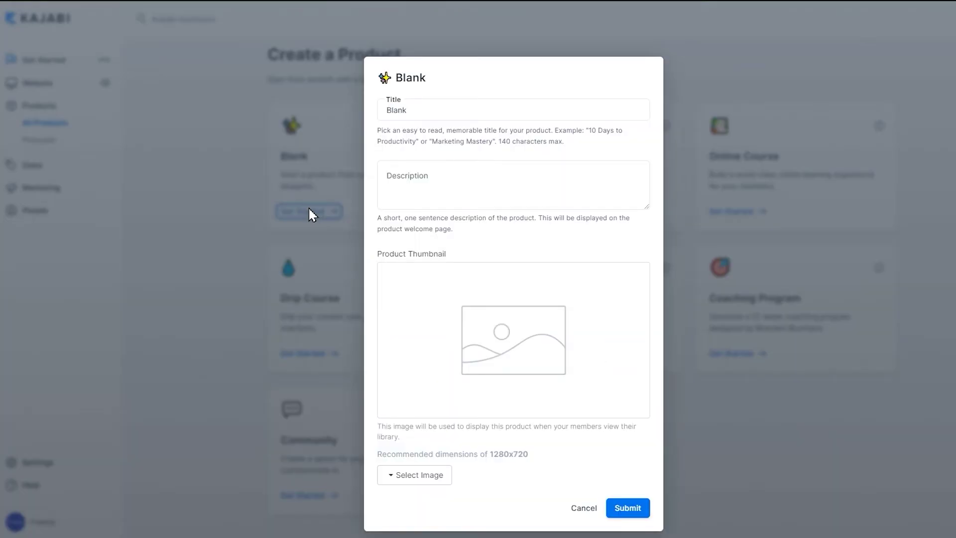
{"action": "left_click", "coordinate": [797, 219]}
{"action": "left_click", "coordinate": [524, 225]}
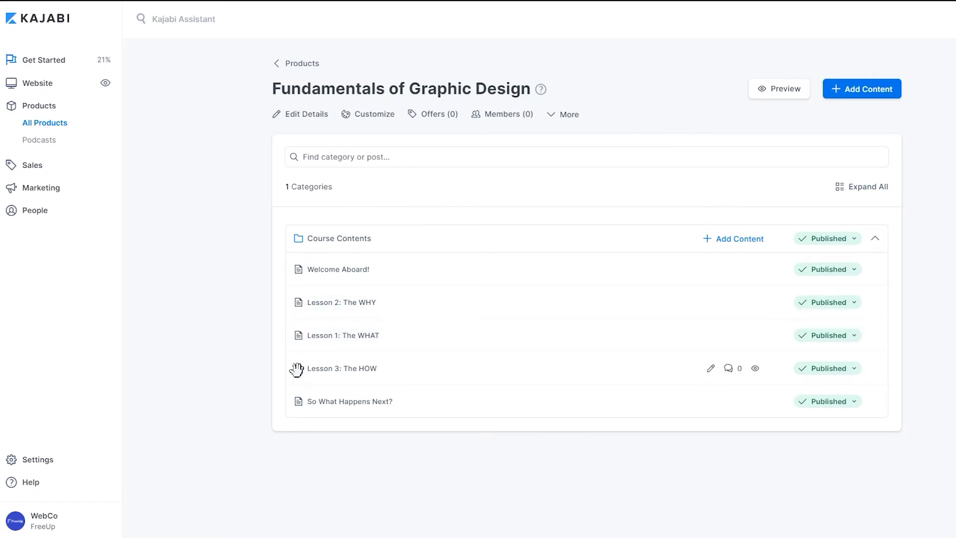
- Move Lesson 3: The HOW up and add a new post titled 'New Lecture'
{"action": "left_click_drag", "start_coordinate": [297, 371], "coordinate": [307, 313]}
{"action": "left_click", "coordinate": [737, 239]}
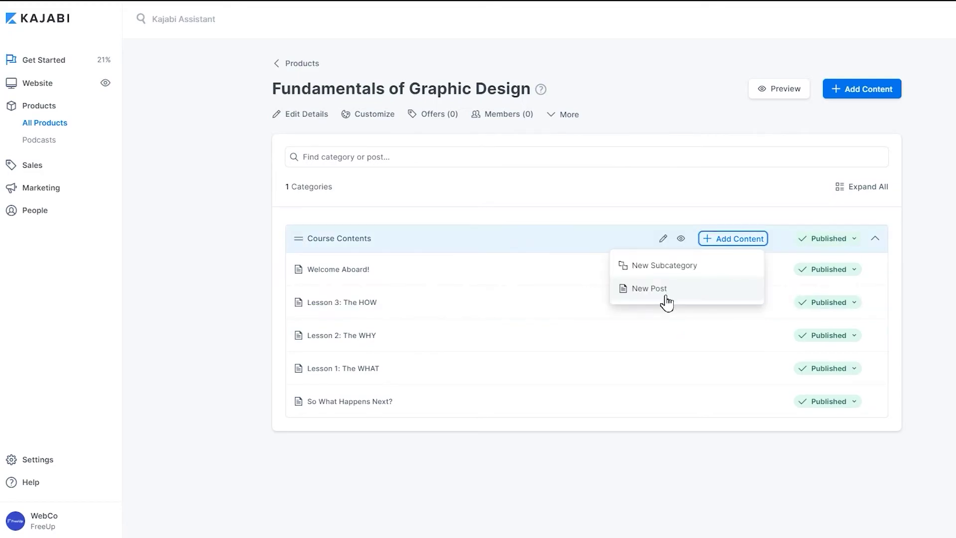
{"action": "left_click", "coordinate": [668, 302]}
{"action": "left_click", "coordinate": [476, 107]}
{"action": "type", "text": "New Lecture"}
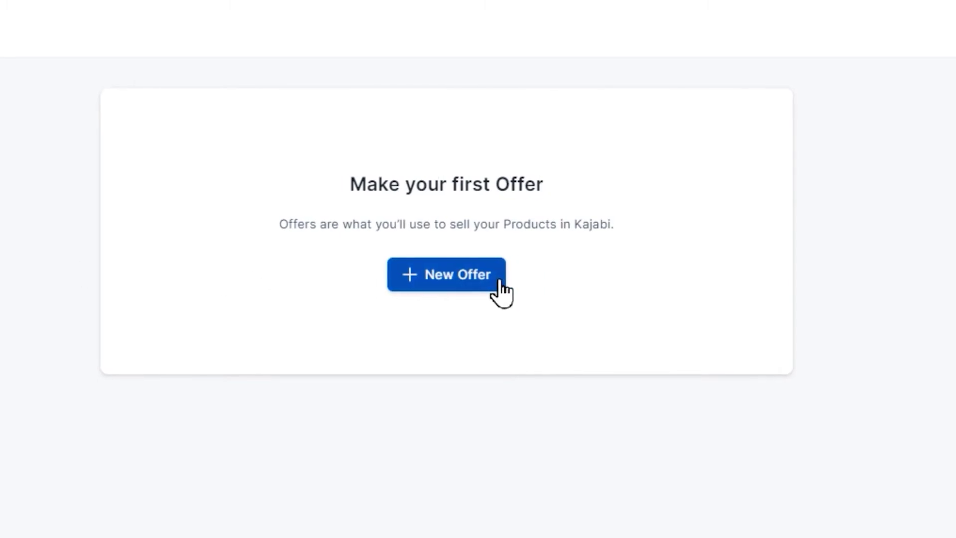
- Create a new offer containing Fundamentals of Graphic Design with a Free payment type
{"action": "left_click", "coordinate": [495, 281]}
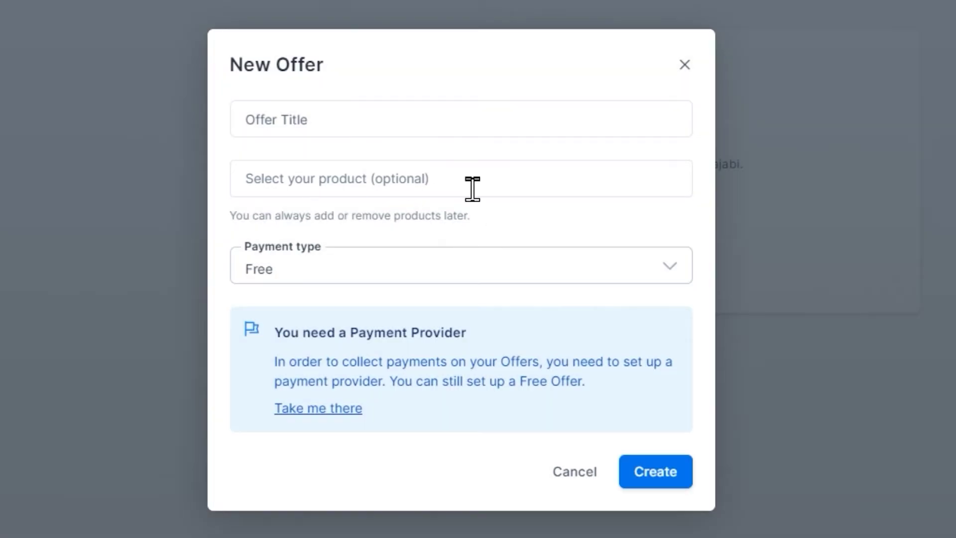
{"action": "left_click", "coordinate": [479, 186]}
{"action": "left_click", "coordinate": [379, 255]}
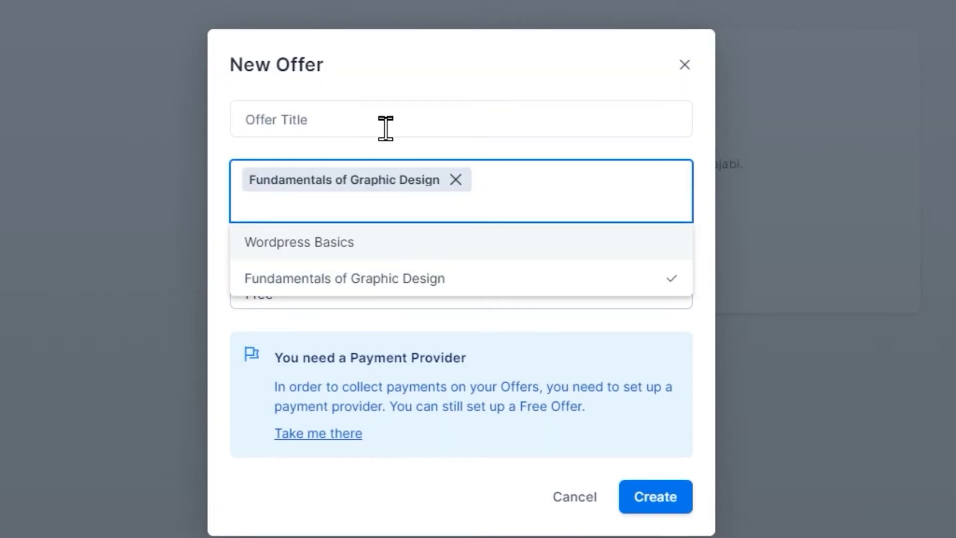
{"action": "left_click", "coordinate": [384, 122]}
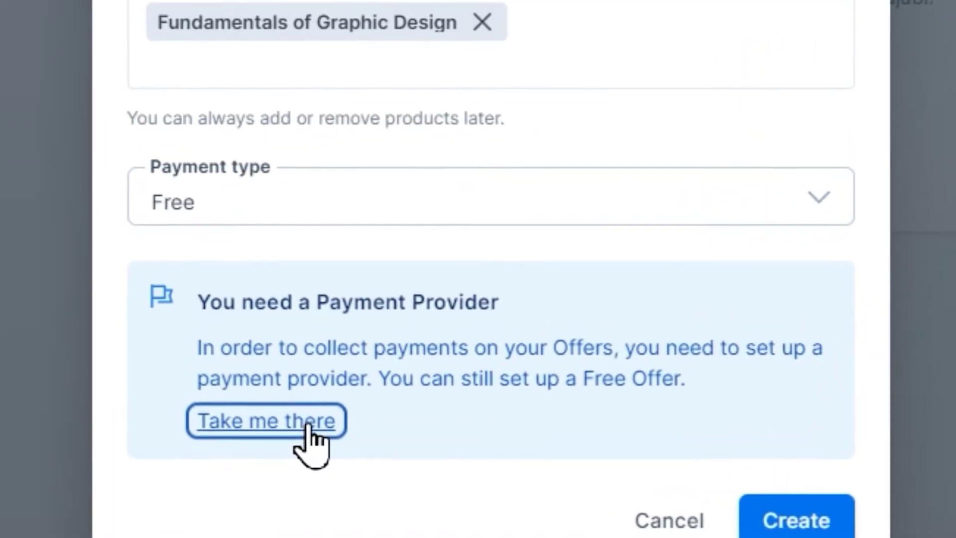
{"action": "left_click", "coordinate": [306, 434]}
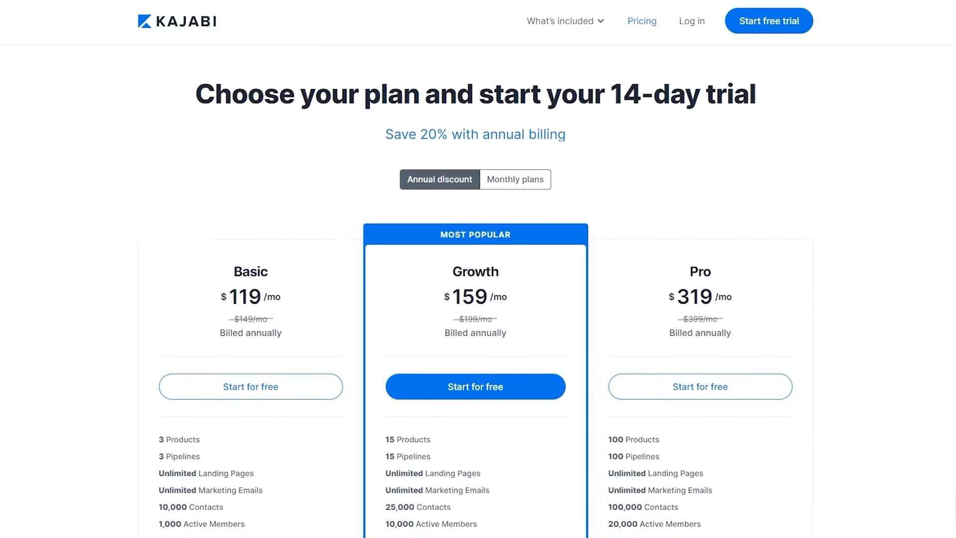
- Scroll through the pricing page showing the Basic, Growth and Pro plans
{"action": "scroll", "coordinate": [476, 298], "scroll_direction": "down", "scroll_amount": 2}
{"action": "scroll", "coordinate": [475, 299], "scroll_direction": "down", "scroll_amount": 2}
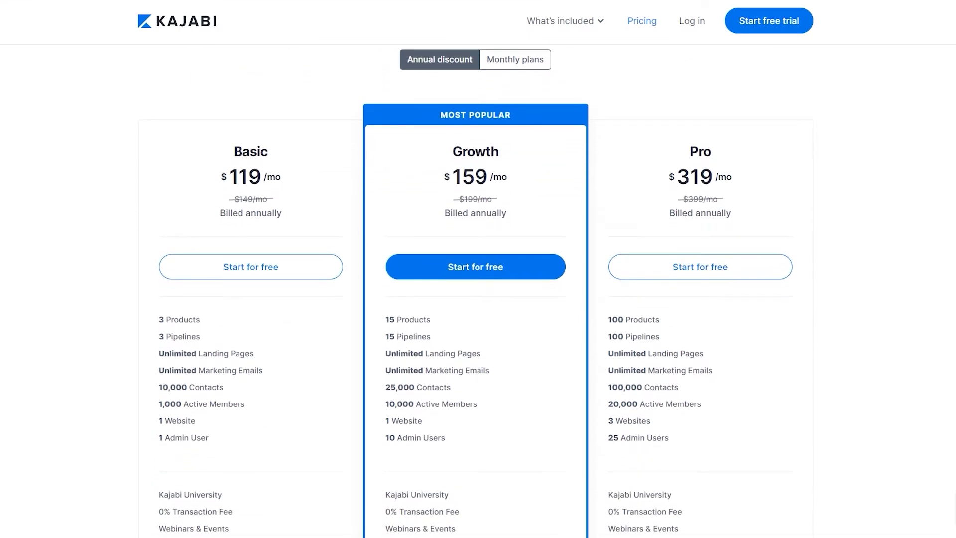
{"action": "scroll", "coordinate": [476, 299], "scroll_direction": "down", "scroll_amount": 3}
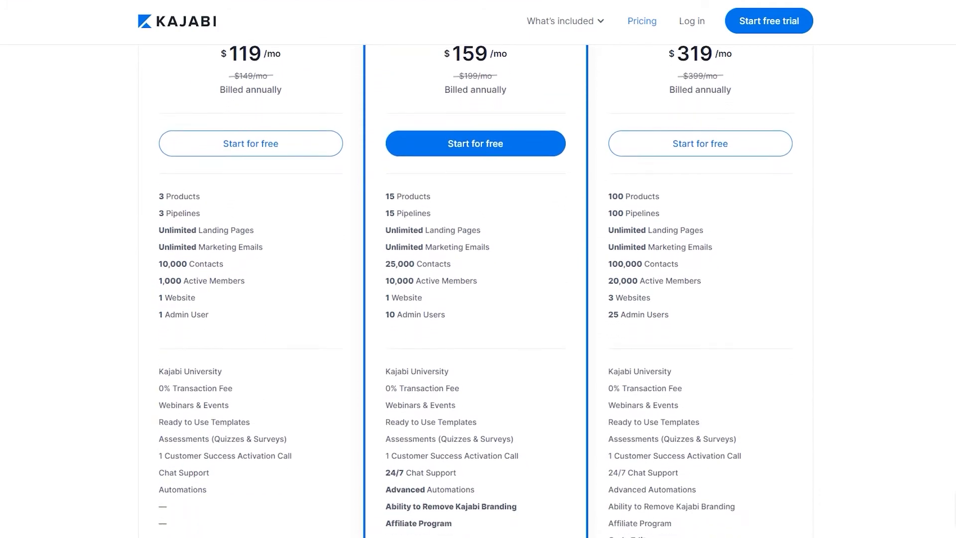
{"action": "scroll", "coordinate": [476, 299], "scroll_direction": "down", "scroll_amount": 3}
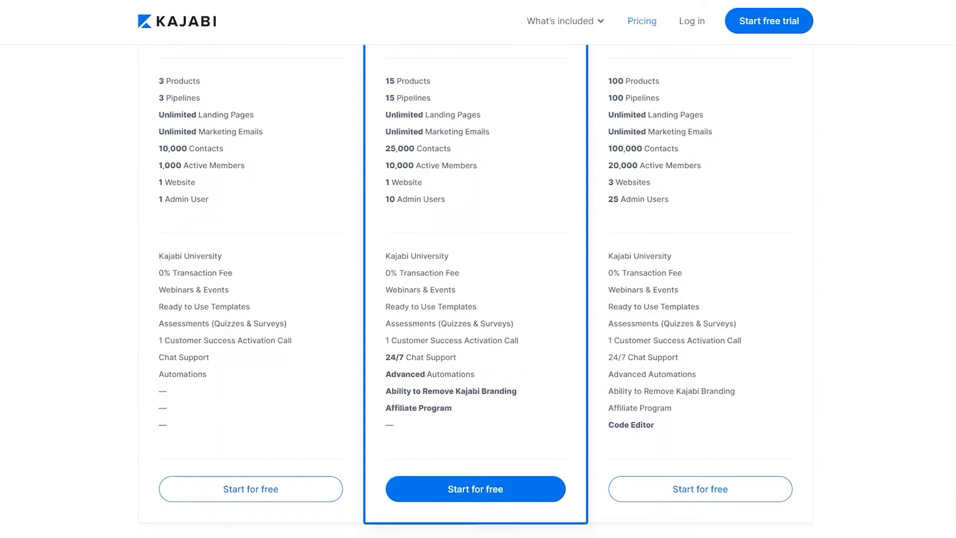
{"action": "scroll", "coordinate": [475, 298], "scroll_direction": "down", "scroll_amount": 1}
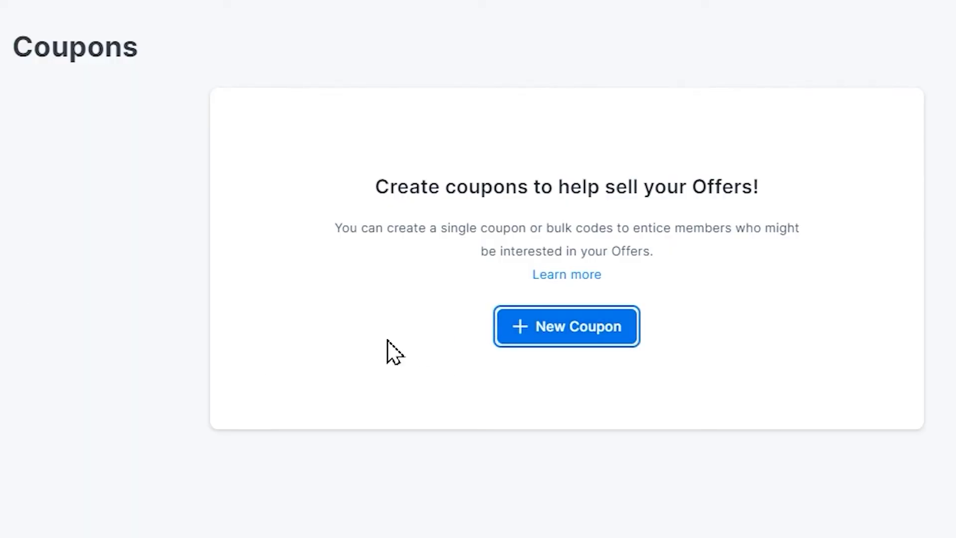
- Create bulk coupon 'FREE FONTS FOR FIRST 50 BUYERS' with 100% off and 50 codes
{"action": "left_click", "coordinate": [652, 158]}
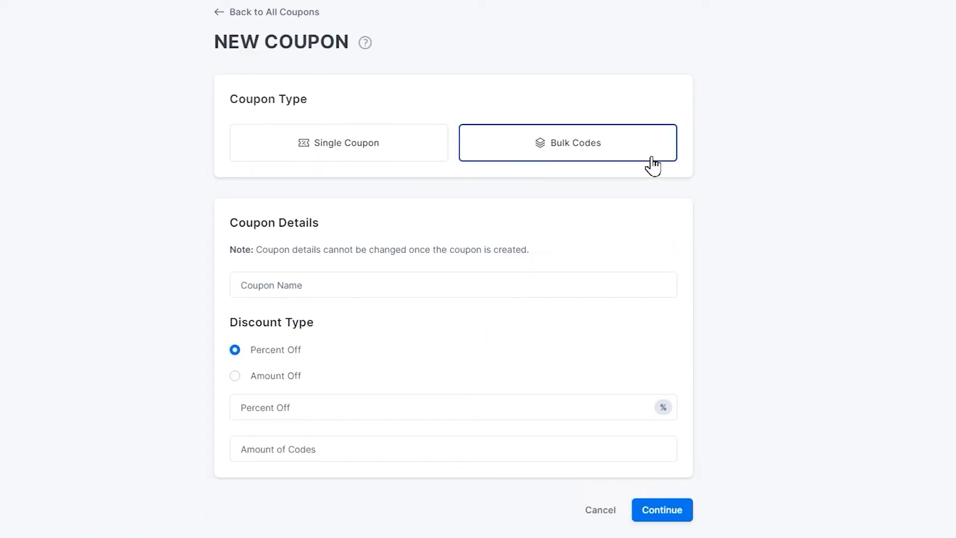
{"action": "left_click", "coordinate": [576, 280]}
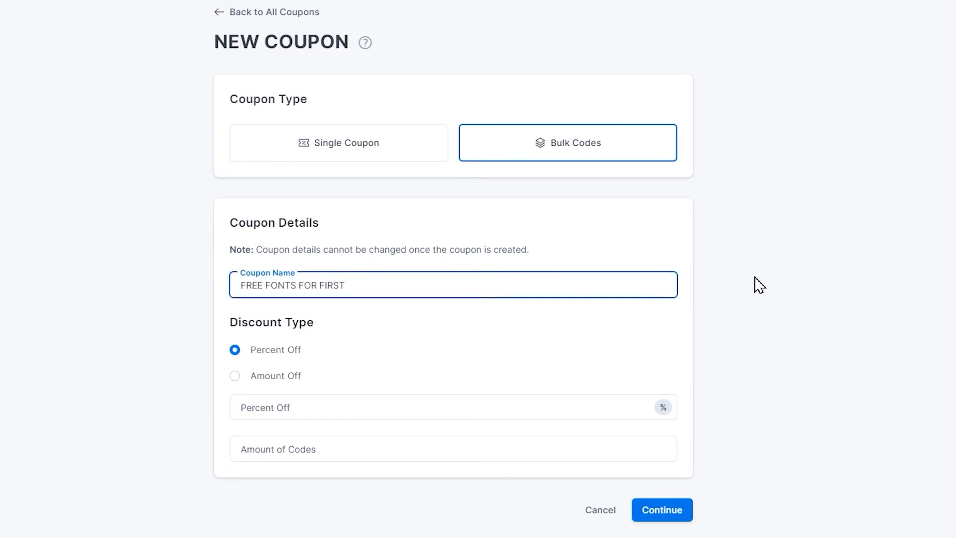
{"action": "left_click", "coordinate": [389, 408]}
{"action": "type", "text": "100"}
{"action": "left_click", "coordinate": [443, 451]}
{"action": "type", "text": "50"}
{"action": "left_click", "coordinate": [687, 513]}
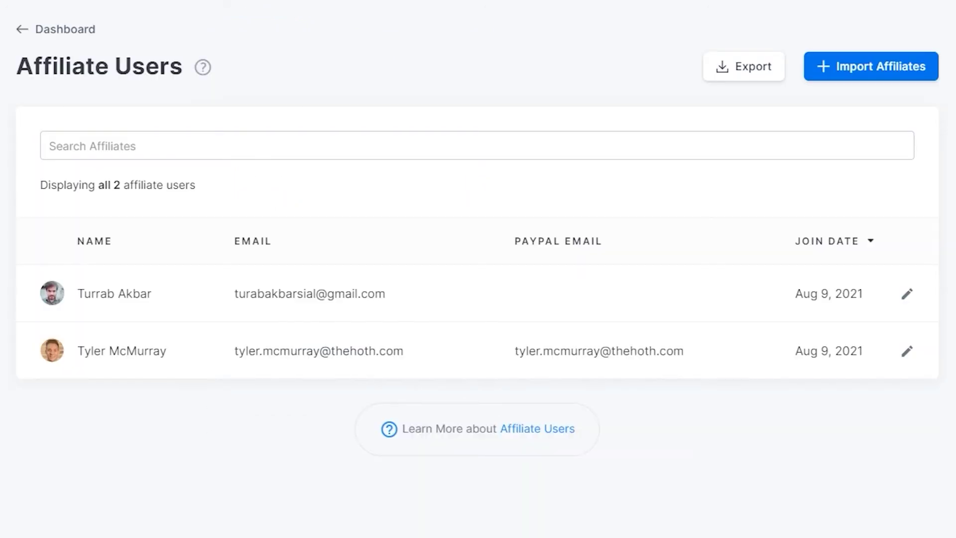
- Set the second affiliate's percentage override to 5 and save
{"action": "left_click", "coordinate": [119, 356]}
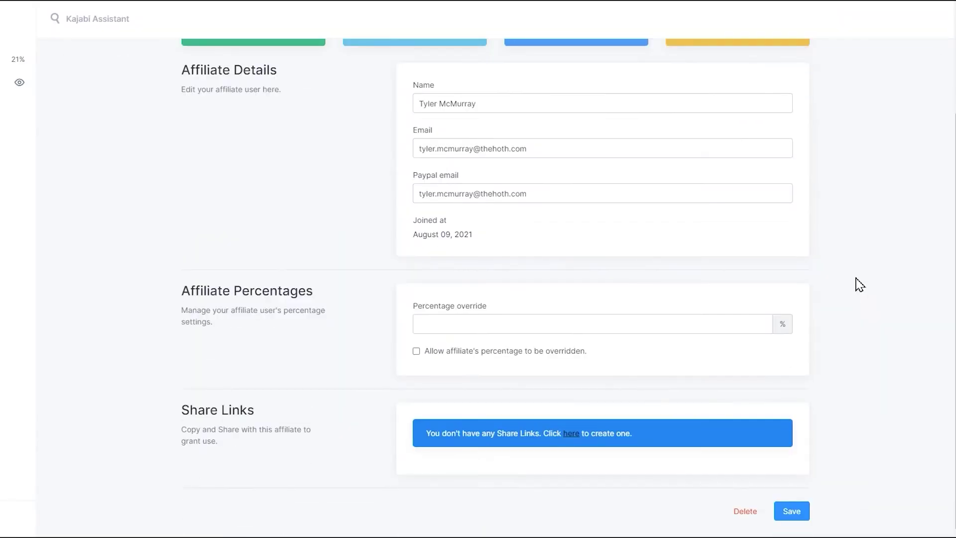
{"action": "left_click", "coordinate": [723, 324]}
{"action": "type", "text": "5"}
{"action": "left_click", "coordinate": [789, 511]}
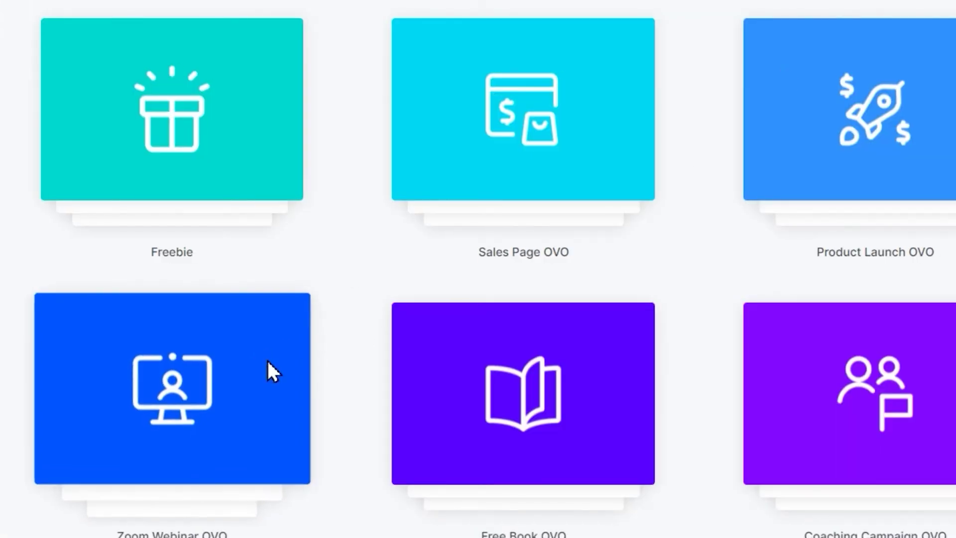
- Preview the Zoom Webinar OVO pipeline, then start a new single email broadcast
{"action": "left_click", "coordinate": [269, 372]}
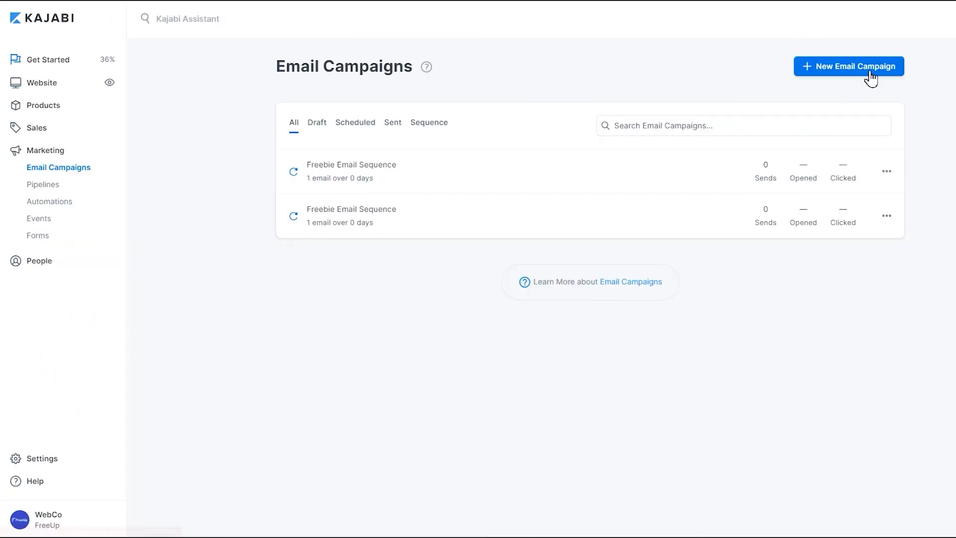
{"action": "left_click", "coordinate": [870, 75]}
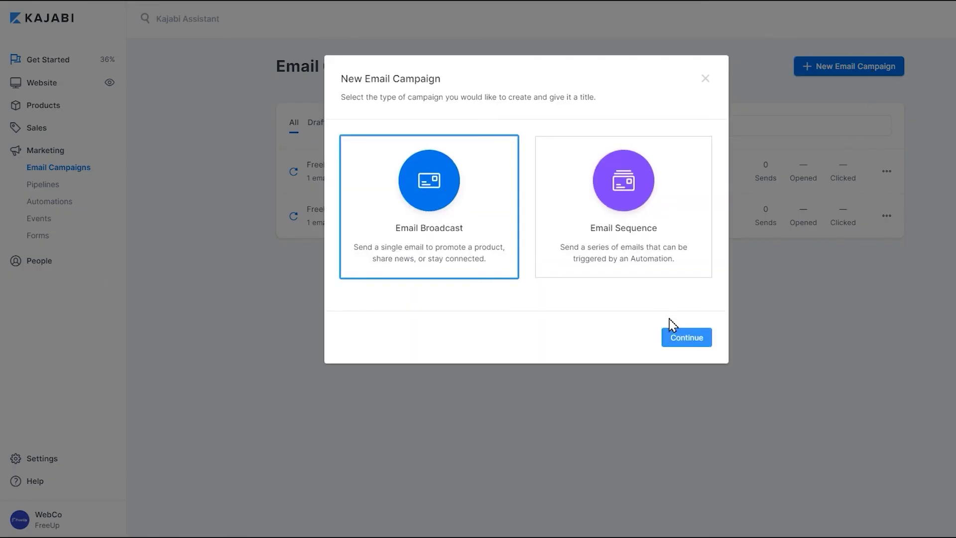
{"action": "left_click", "coordinate": [685, 338]}
- Create a Simple Text broadcast titled 'Welcome to my course!'
{"action": "left_click", "coordinate": [423, 363]}
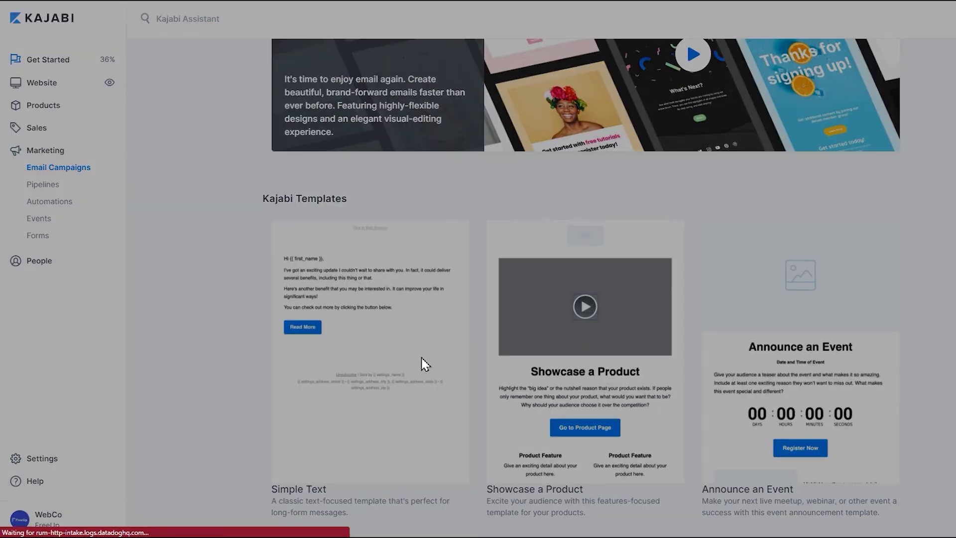
{"action": "left_click", "coordinate": [656, 140]}
{"action": "type", "text": "Welcome to my course!"}
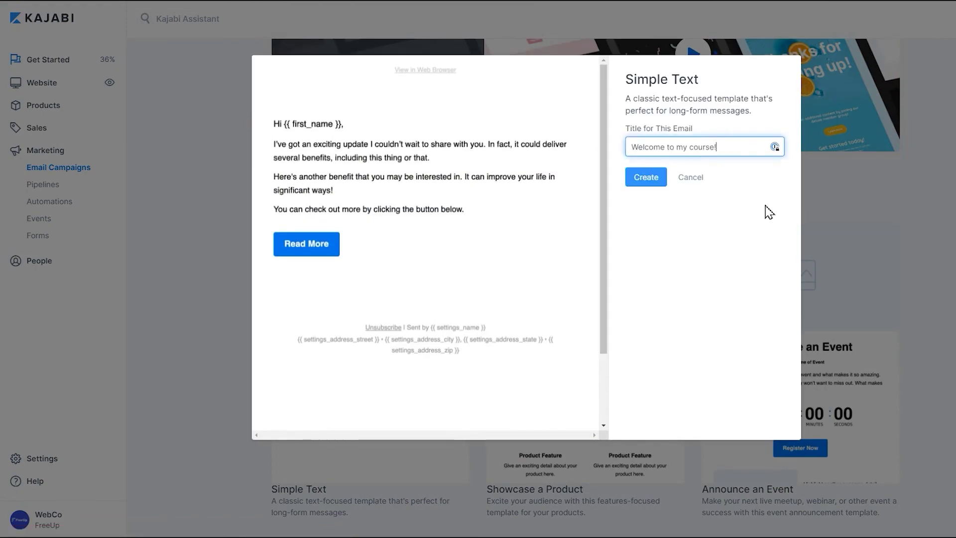
{"action": "left_click", "coordinate": [660, 177]}
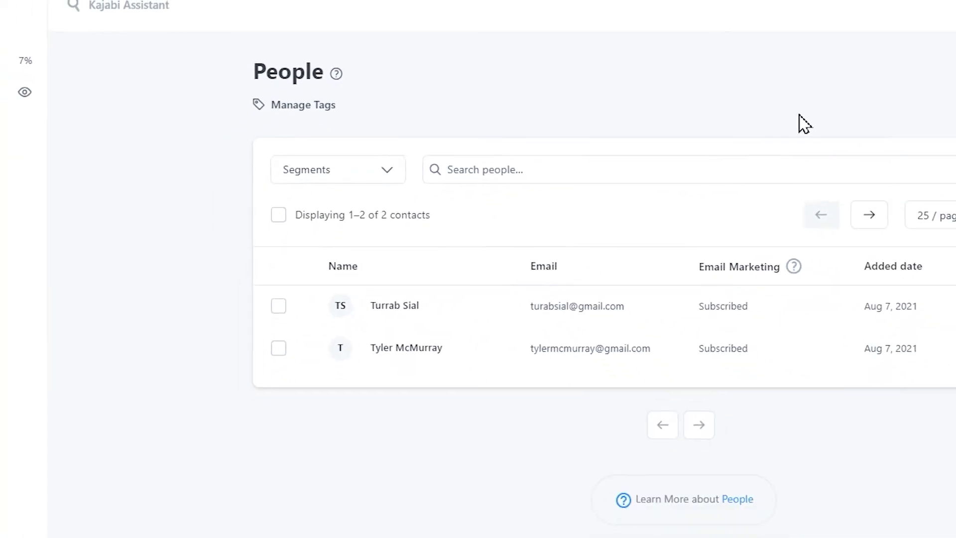
- Add a third contact, then look over the People filters and saved segments
{"action": "left_click", "coordinate": [867, 66]}
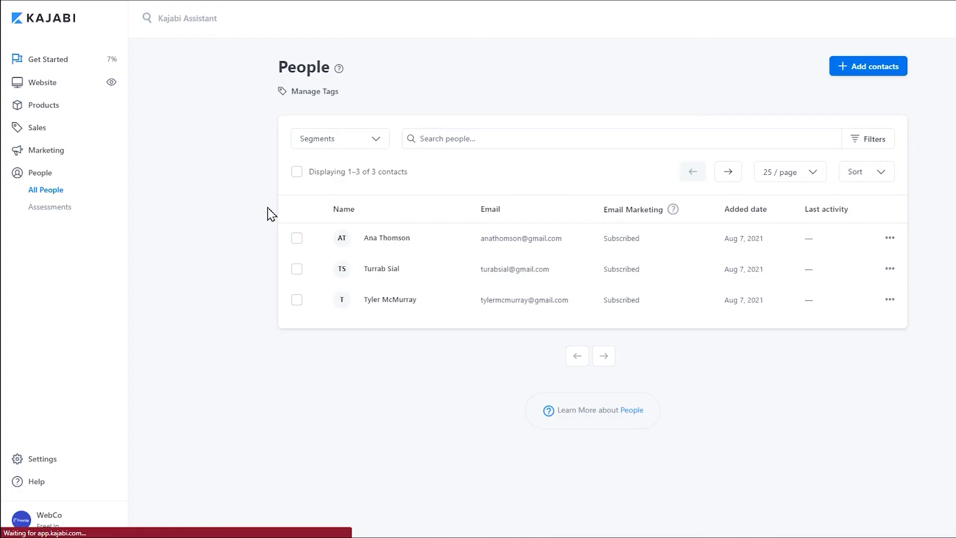
{"action": "left_click", "coordinate": [867, 140]}
{"action": "left_click", "coordinate": [304, 95]}
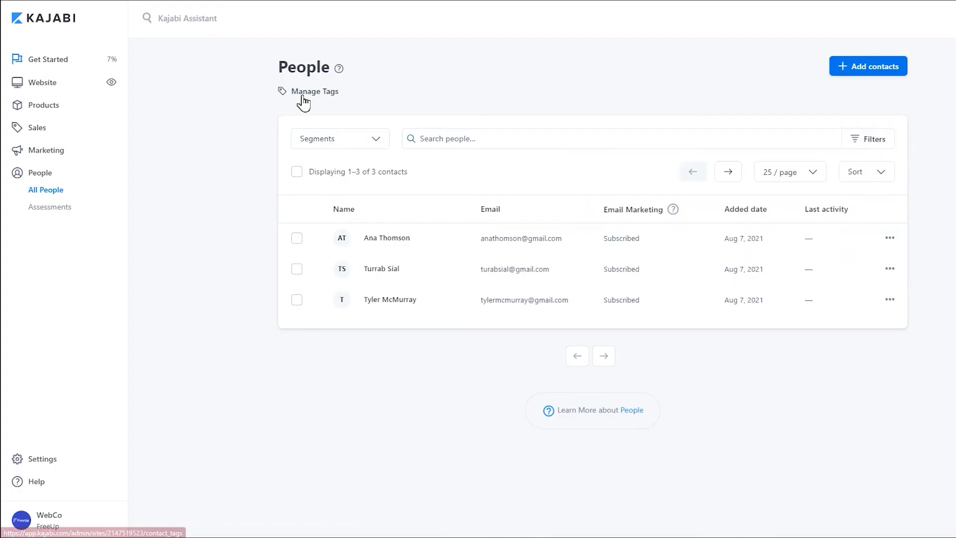
{"action": "left_click", "coordinate": [371, 145]}
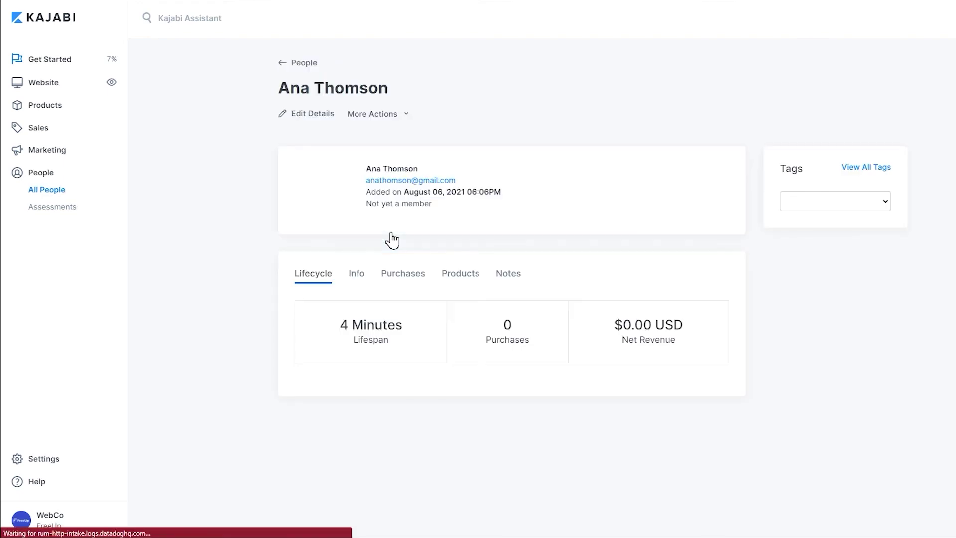
- Review the new contact's profile info, purchases and products
{"action": "left_click", "coordinate": [360, 275]}
{"action": "left_click", "coordinate": [405, 275]}
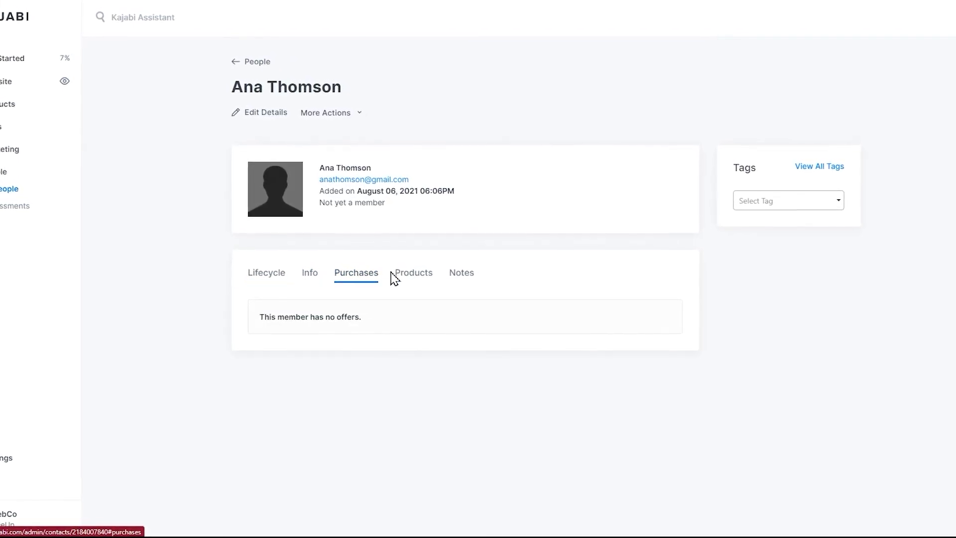
{"action": "left_click", "coordinate": [399, 277]}
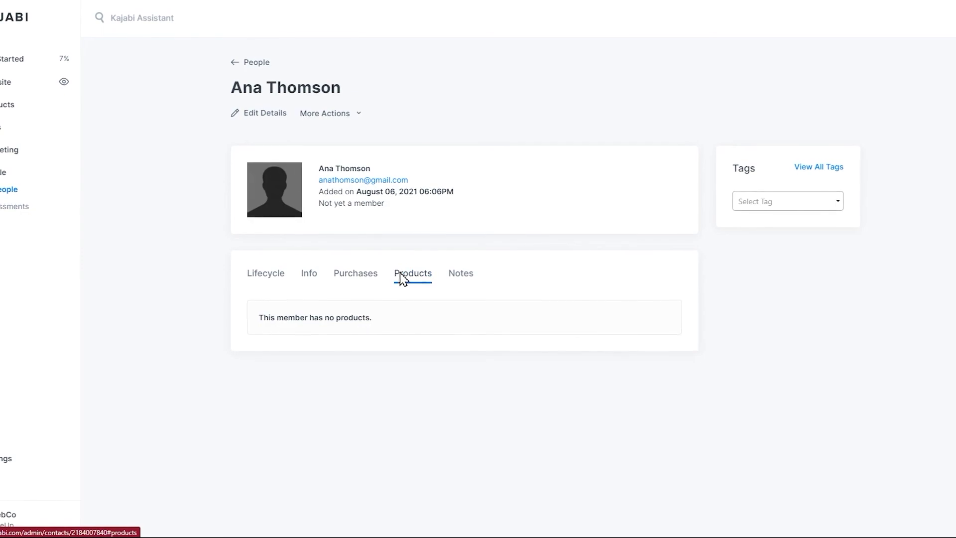